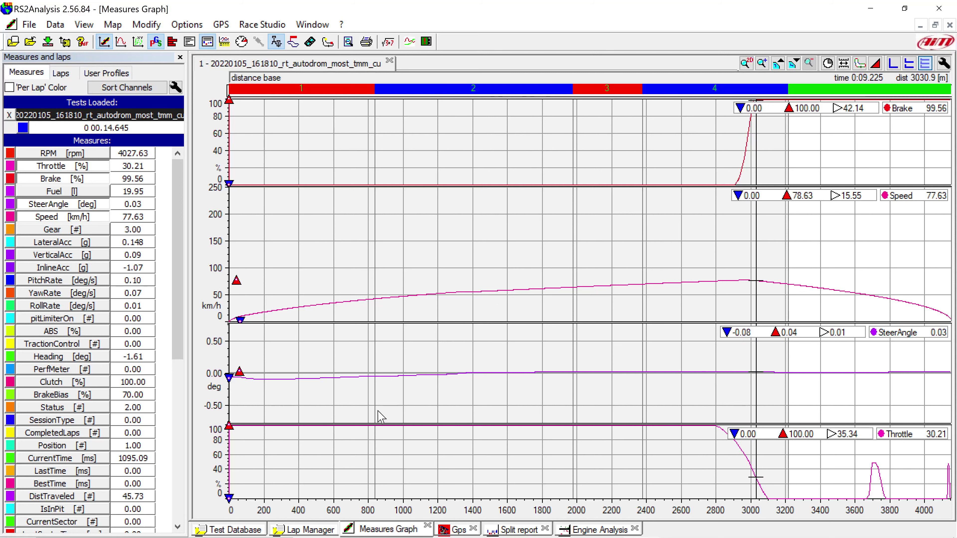
Close test 20220105_161810_rt_autodrom_most_tmm_cu in the test database and open test 20220105_141924_rt_autodrom_most_tmm_cu instead.
click(253, 529)
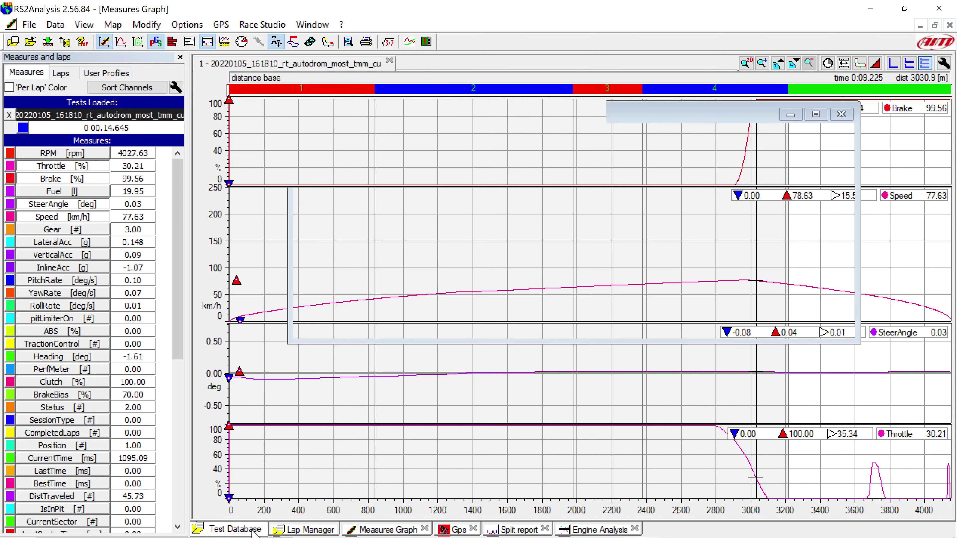
double_click(318, 226)
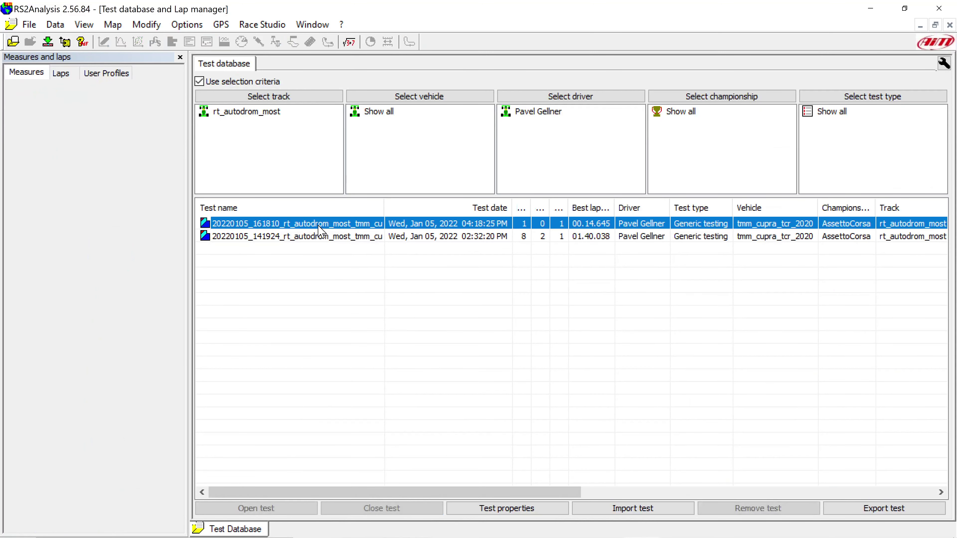
double_click(329, 238)
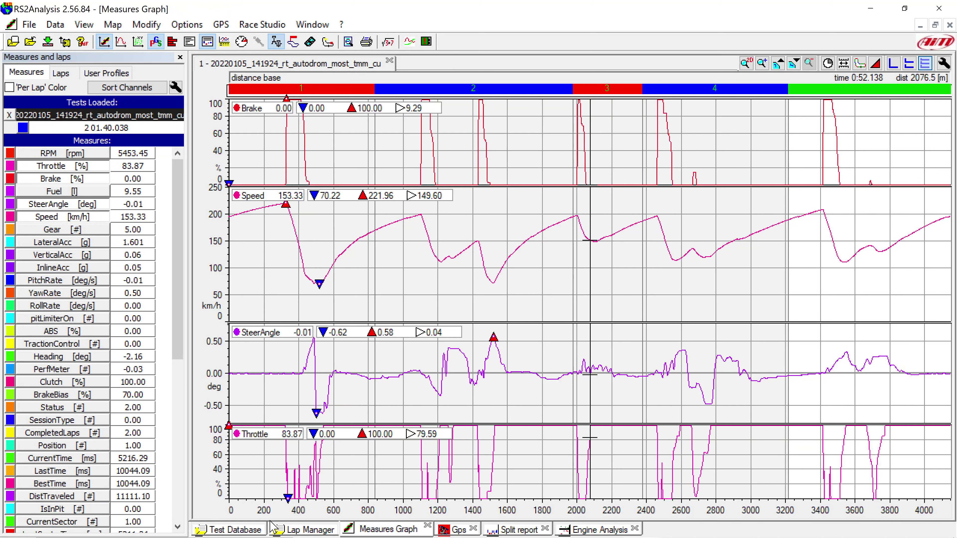
Review the opened test's laps in the Lap Manager, slightly widening the Lap time column.
click(279, 530)
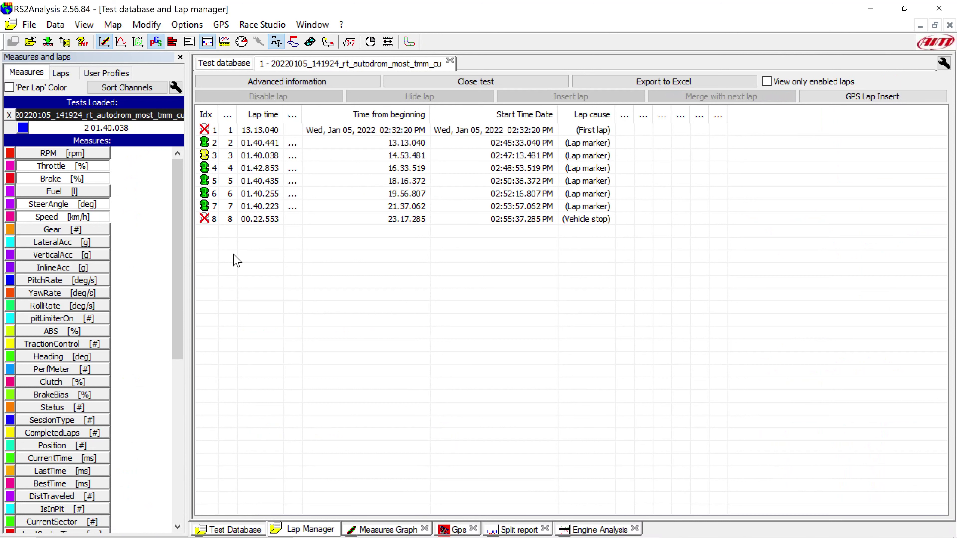
drag(281, 114, 289, 114)
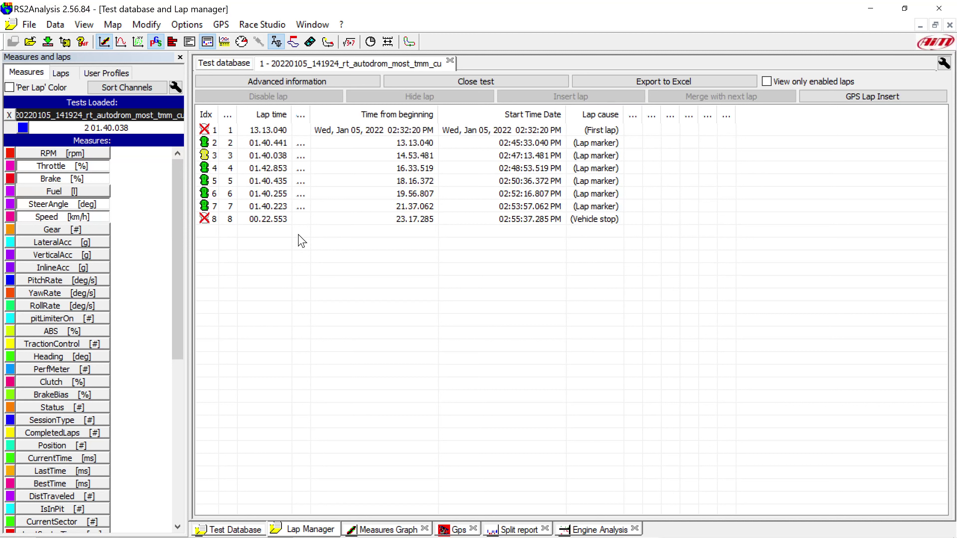
click(270, 167)
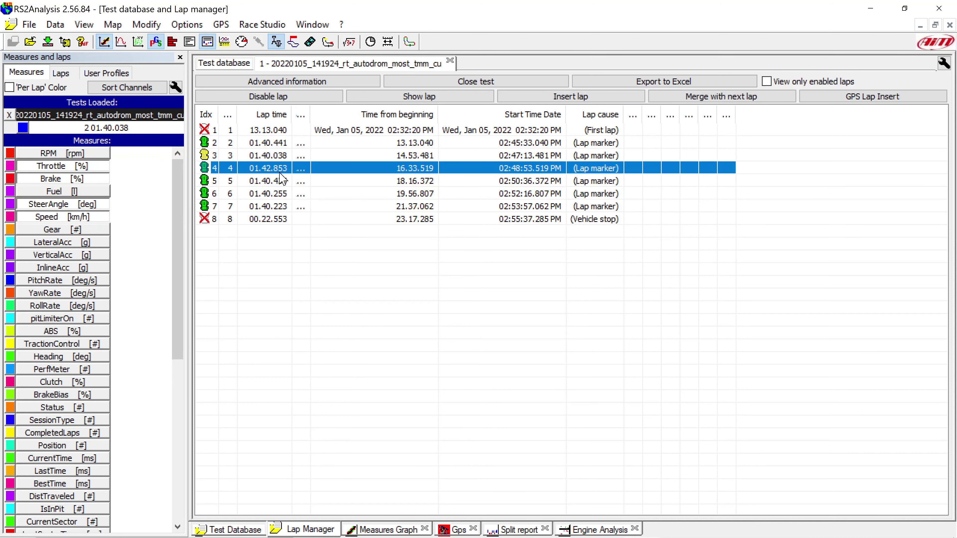
click(296, 255)
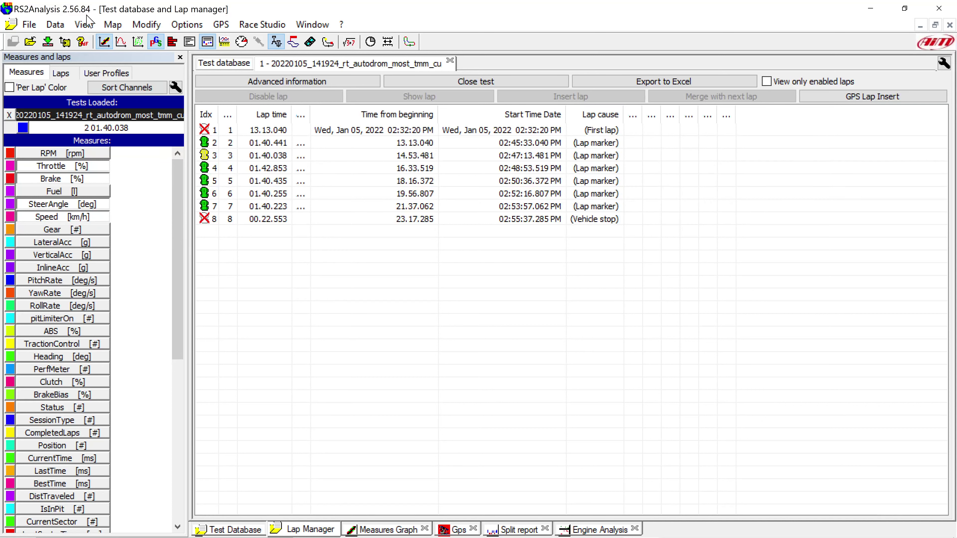
Delete the existing Most track map from the available maps and exit the map manager.
click(111, 24)
mouse_move(147, 24)
mouse_move(113, 24)
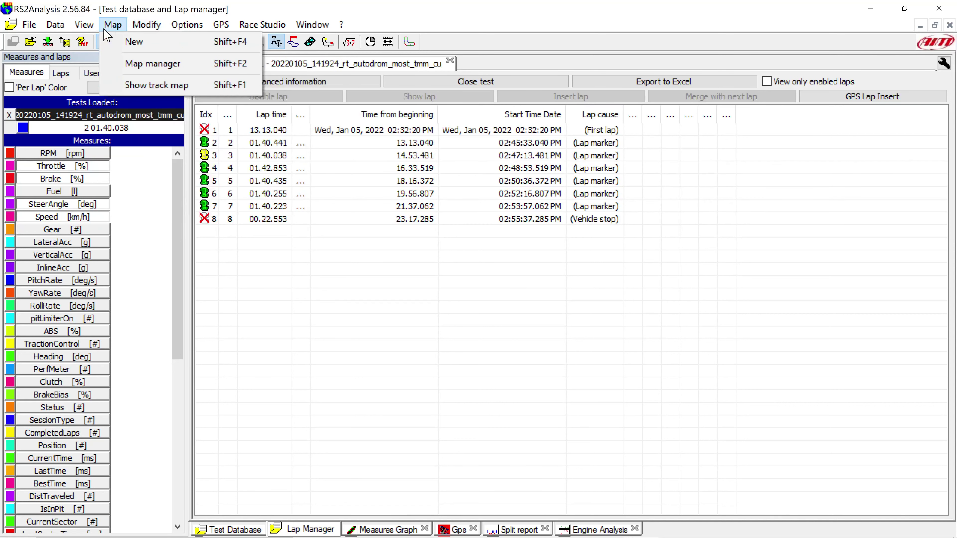
click(120, 64)
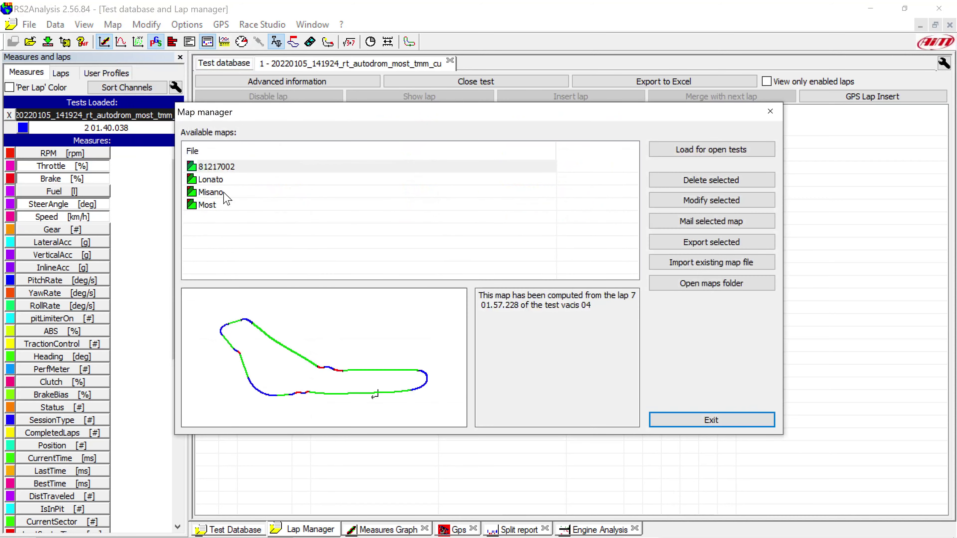
click(207, 205)
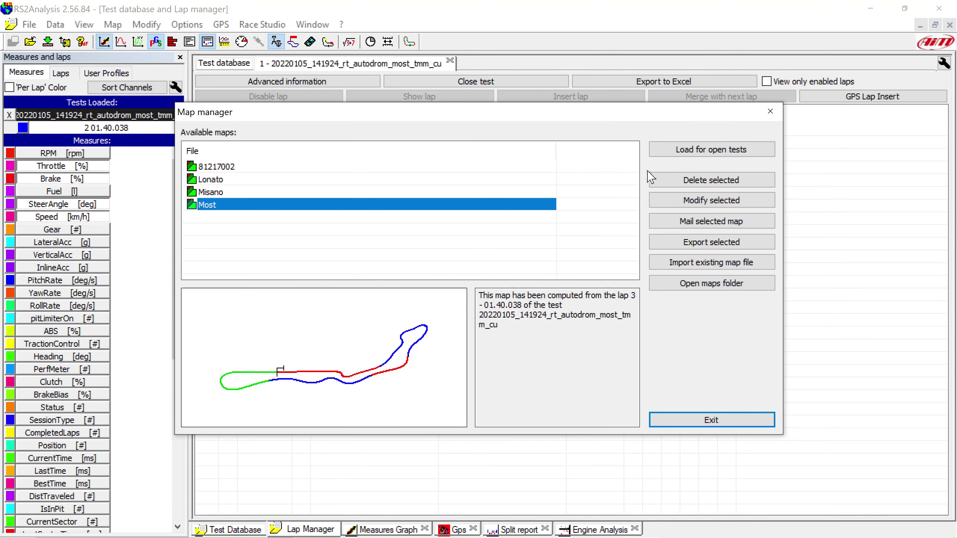
click(673, 182)
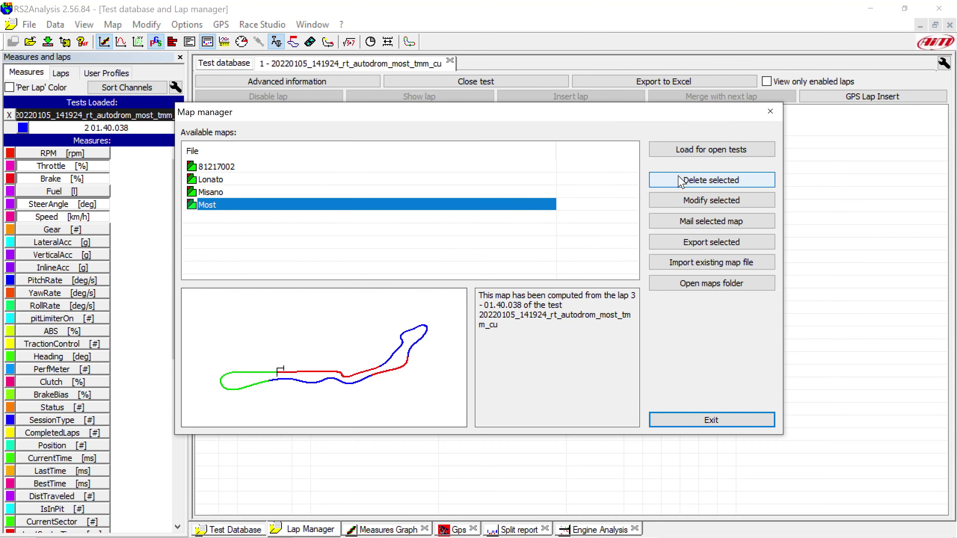
click(711, 420)
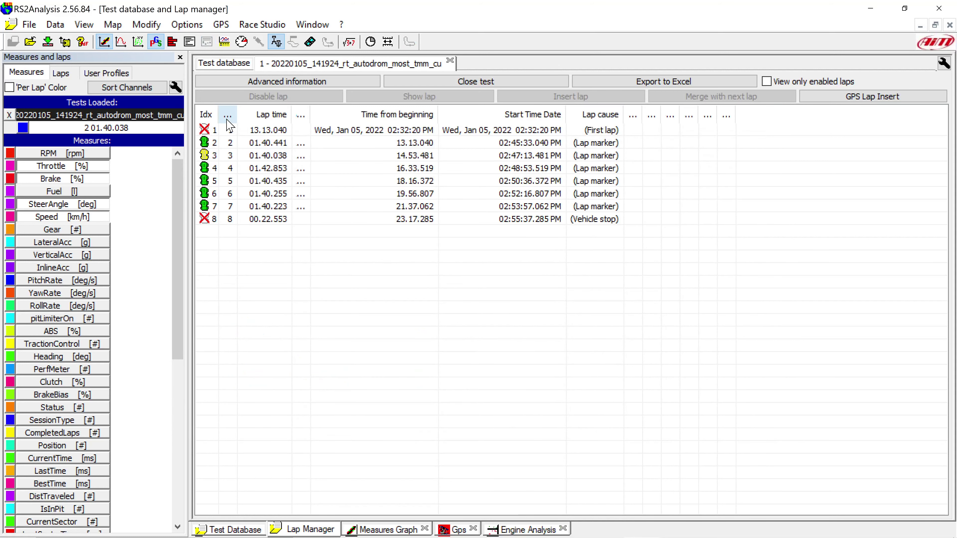
Start a new track map using the four wheels (speed and lateral accel) method, mirroring it and restoring its original orientation.
click(119, 34)
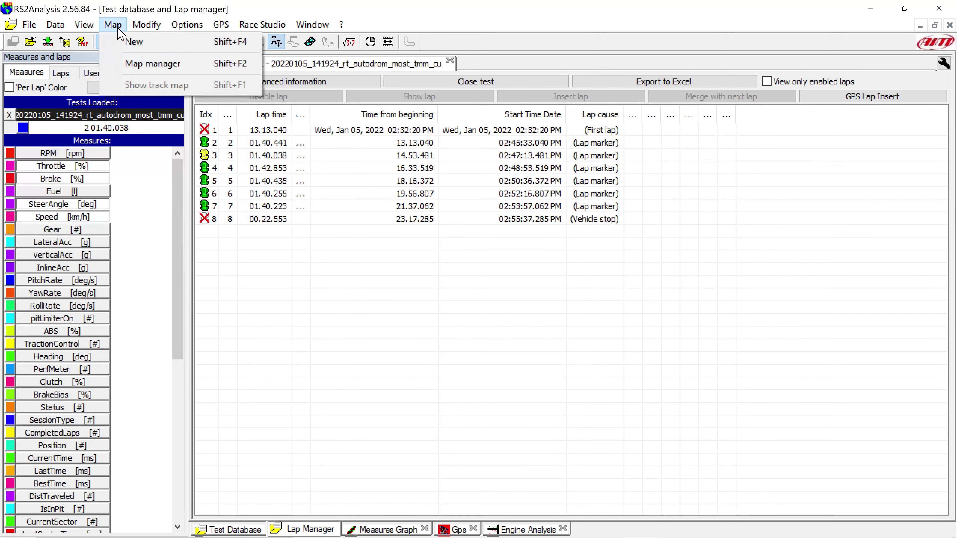
click(143, 42)
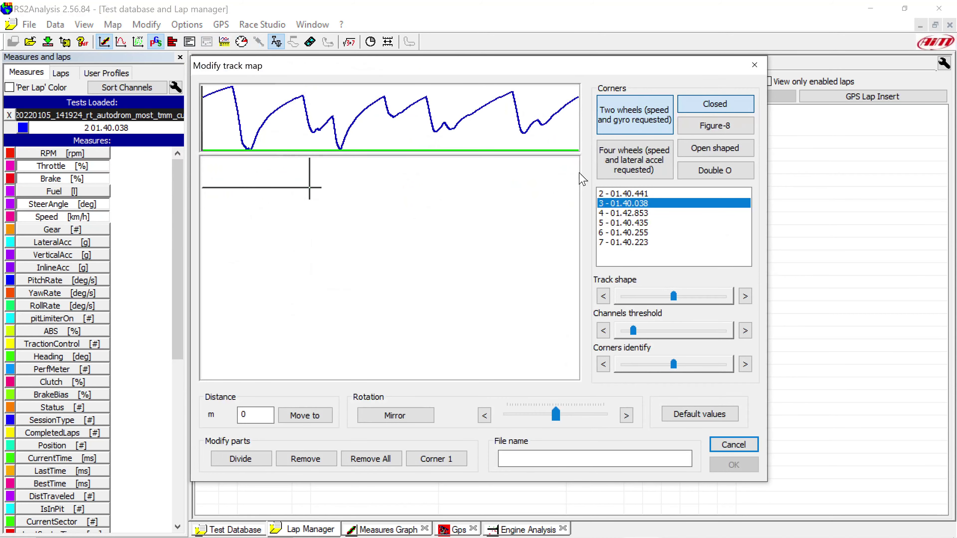
click(620, 161)
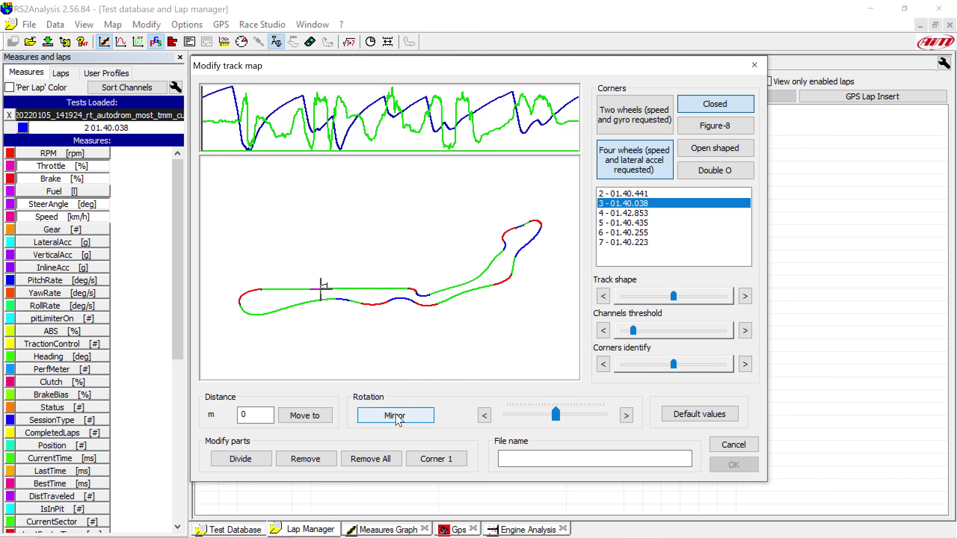
click(383, 422)
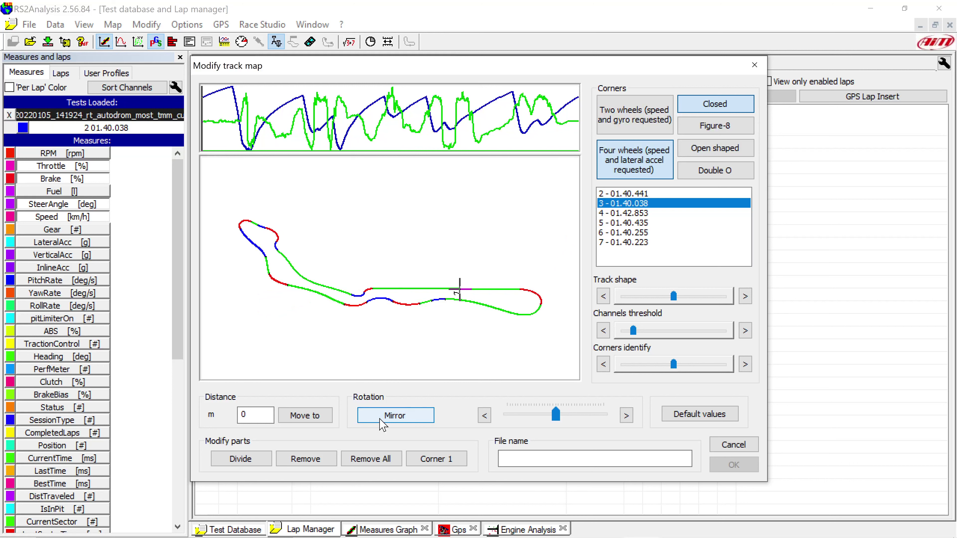
click(380, 420)
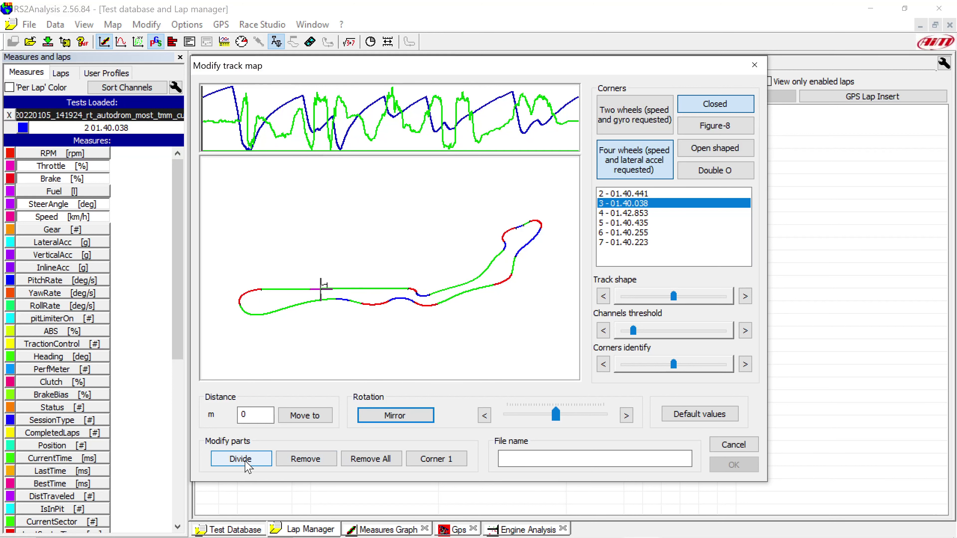
Remove all automatically created parts of the track map and name the map file Most.
click(294, 460)
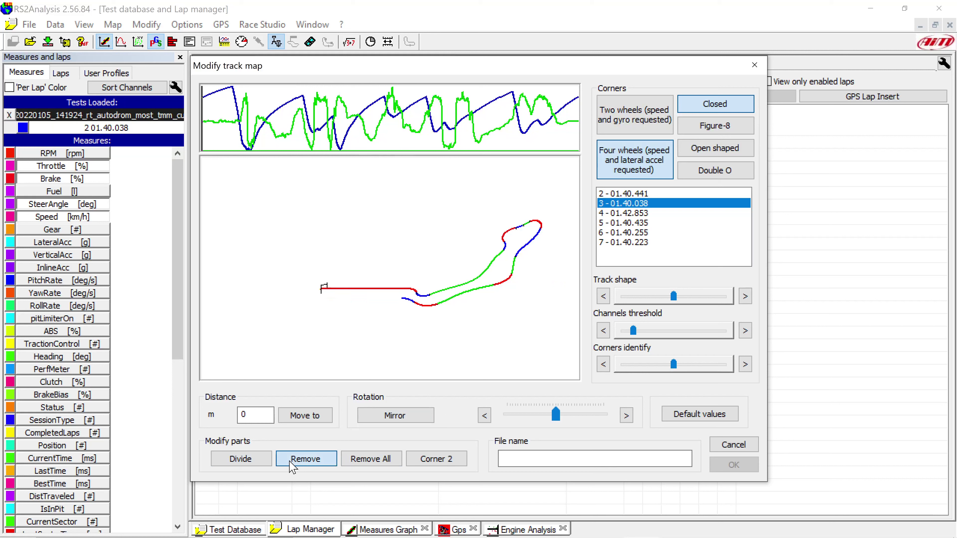
click(352, 459)
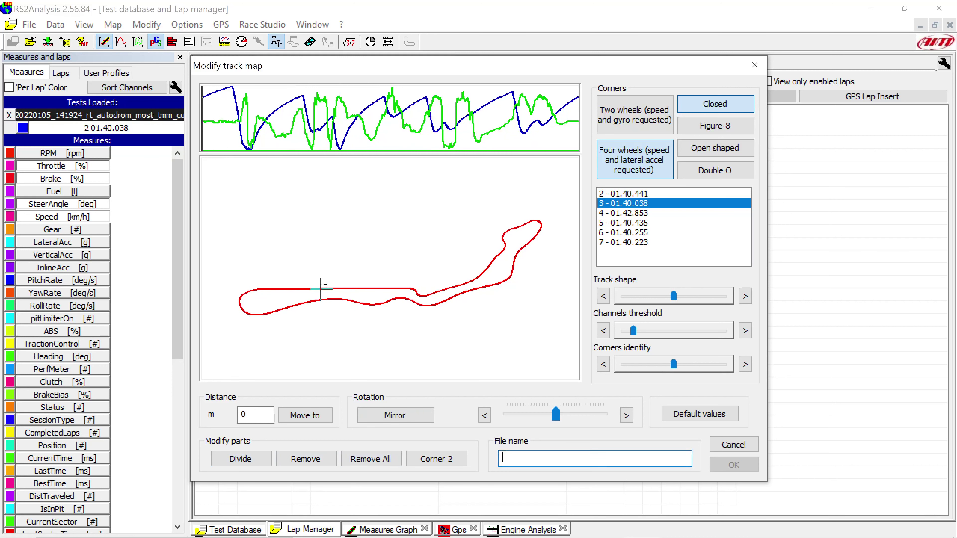
text(Most)
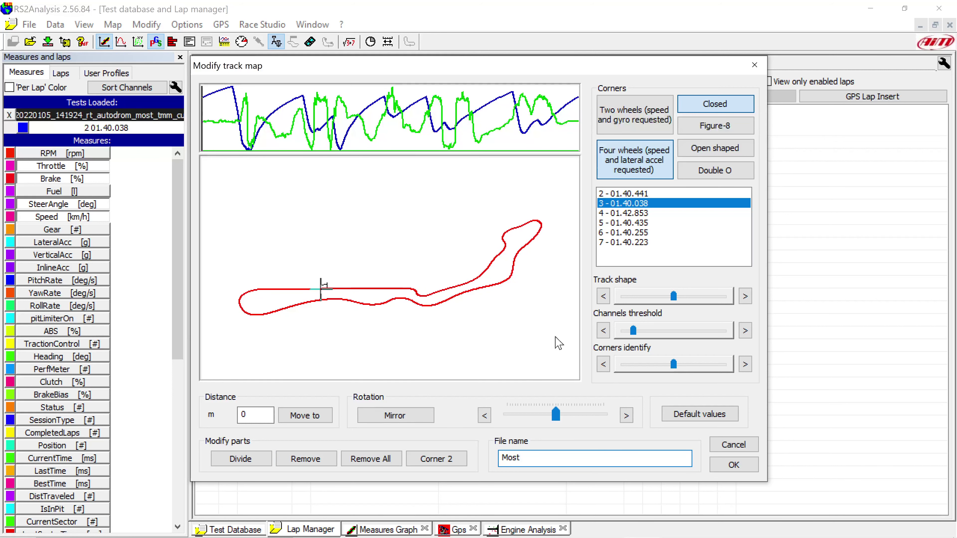
Divide the track map into sections at about 869, 1929, 2353 and 3200 m.
click(479, 282)
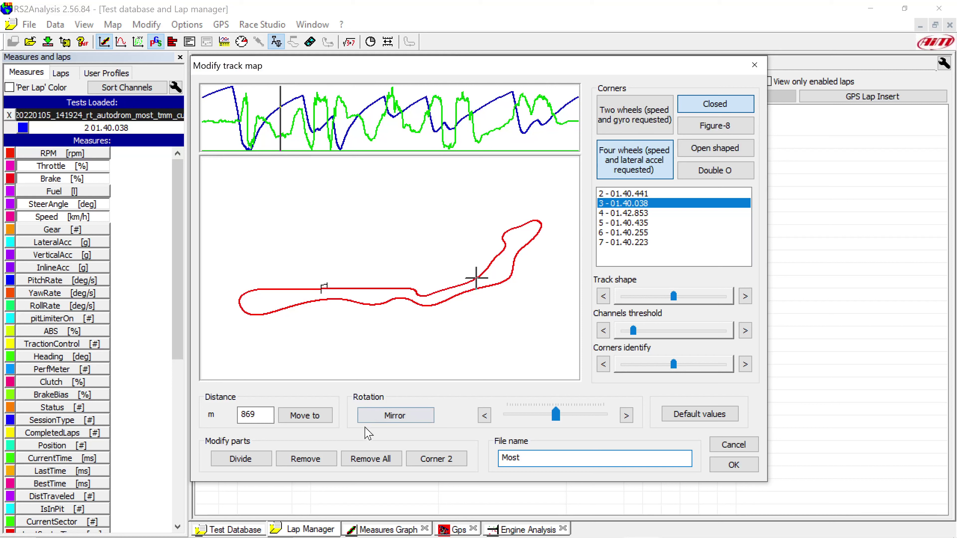
click(241, 459)
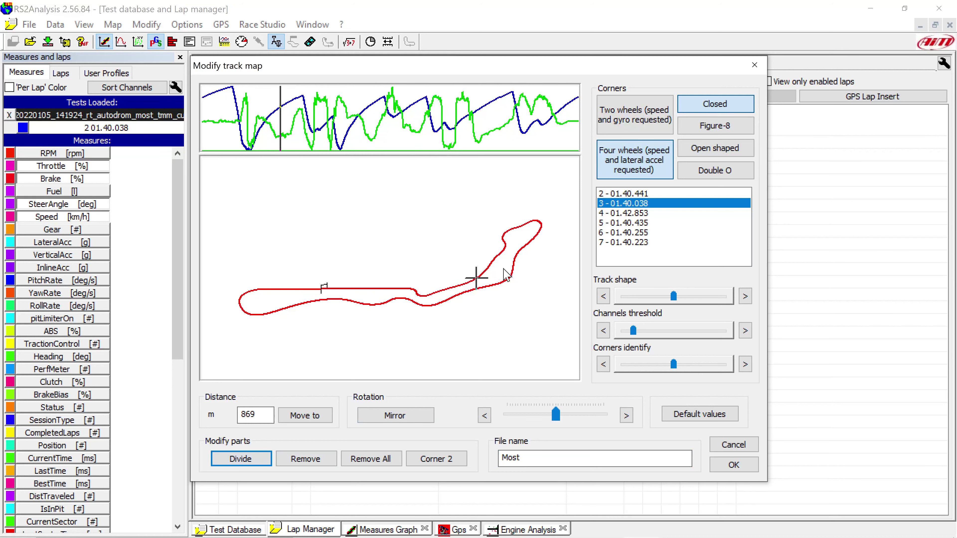
click(514, 262)
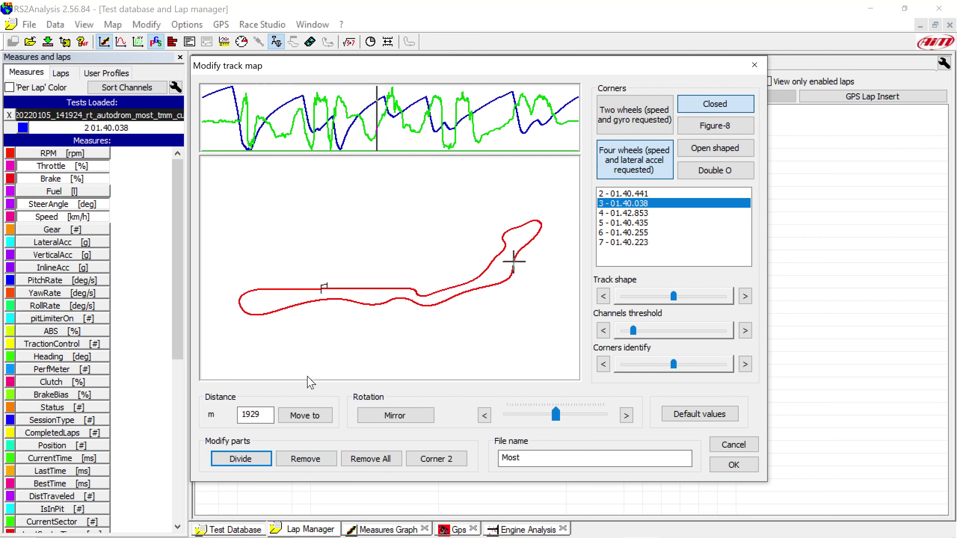
click(256, 459)
click(465, 296)
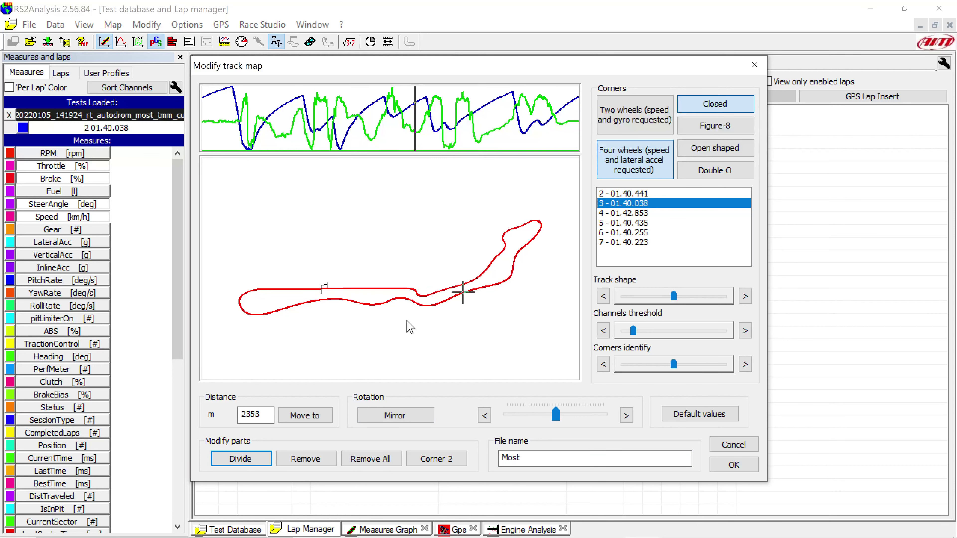
click(242, 459)
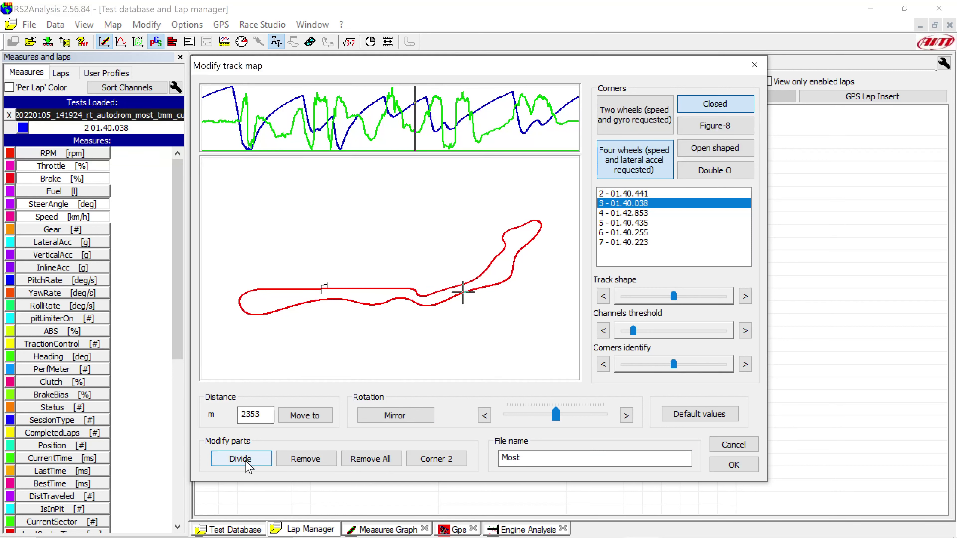
click(313, 302)
click(256, 459)
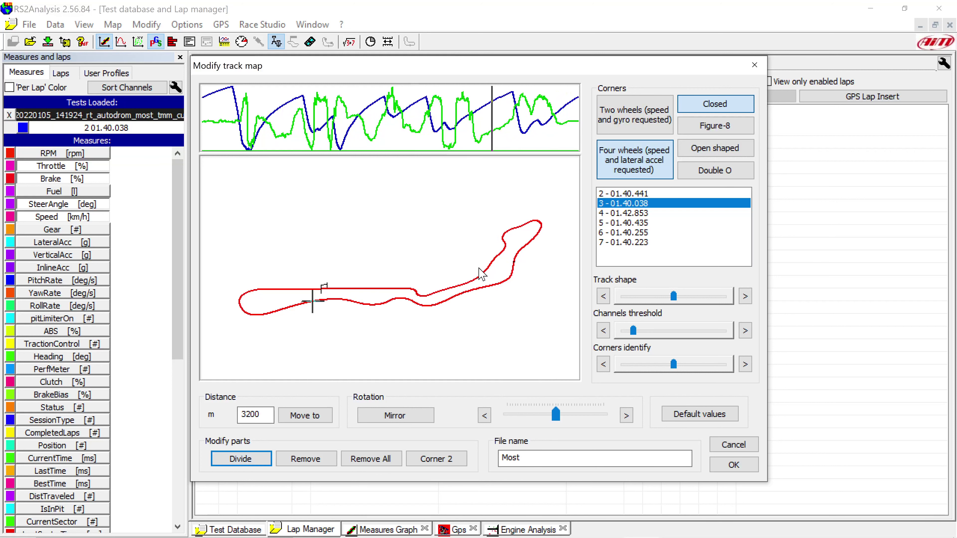
Set the sections containing about 1057 m and 2479 m as Straight and save the track map.
click(493, 260)
click(448, 466)
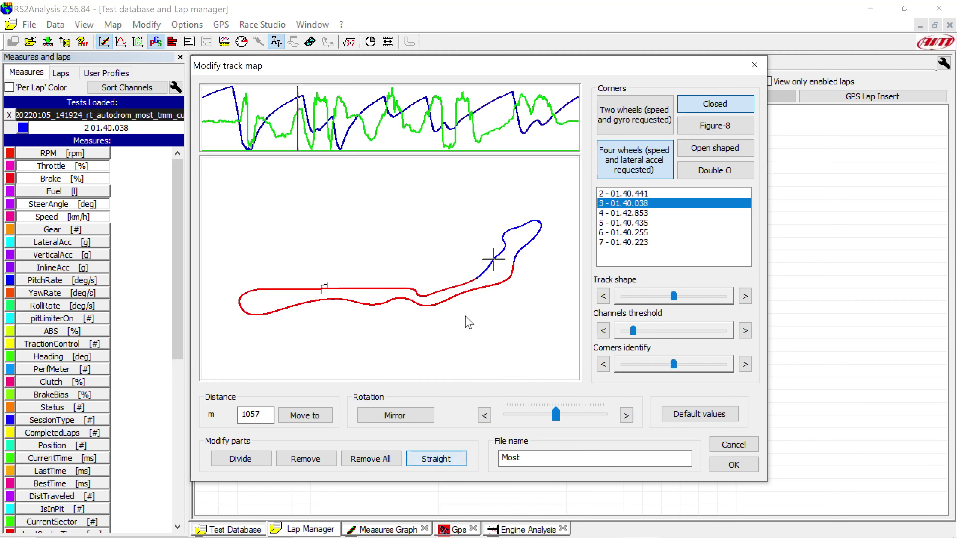
click(443, 302)
click(451, 456)
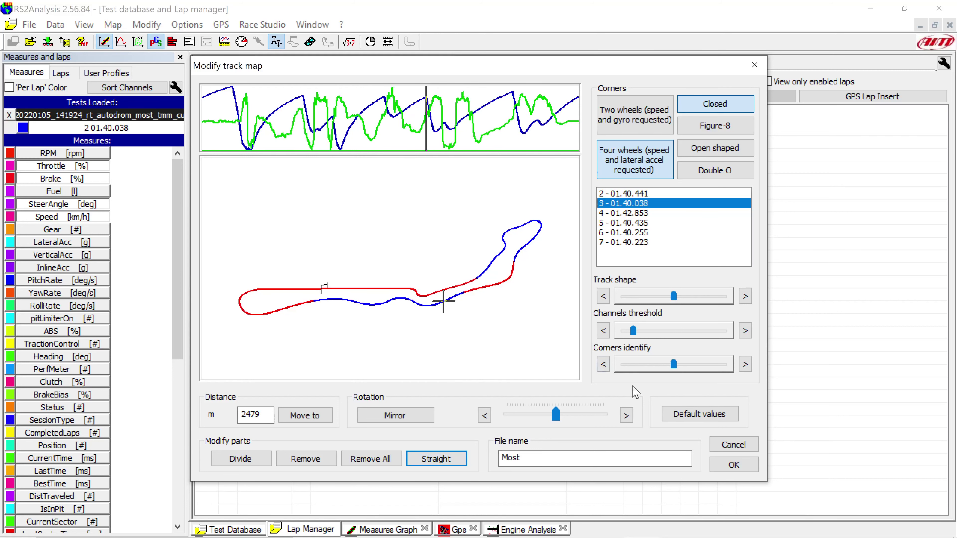
click(733, 465)
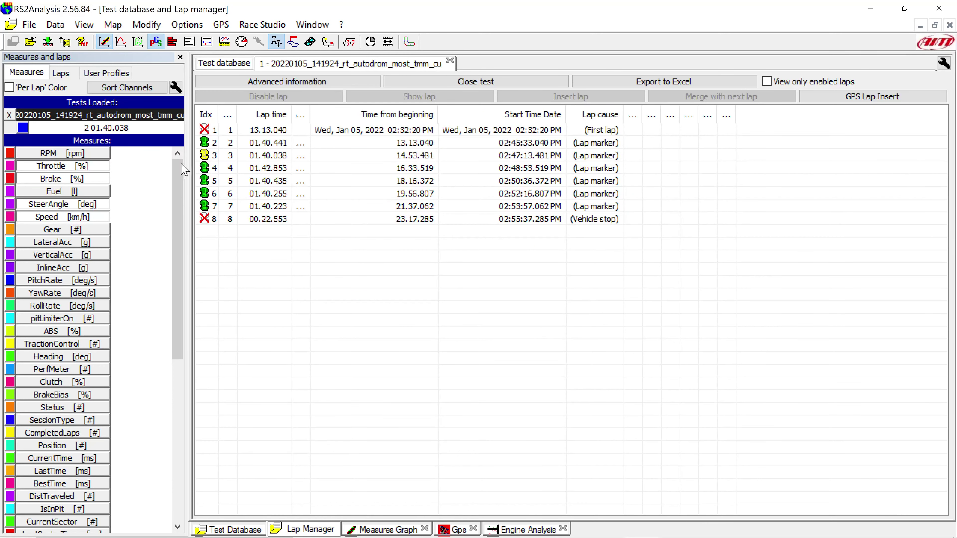
Open the split times report to examine the sector times of each lap.
click(87, 24)
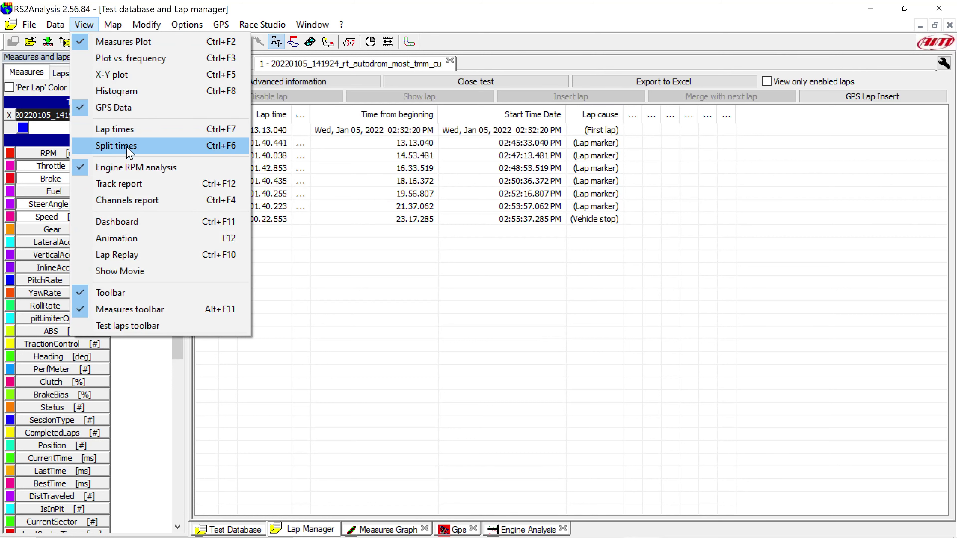
click(116, 146)
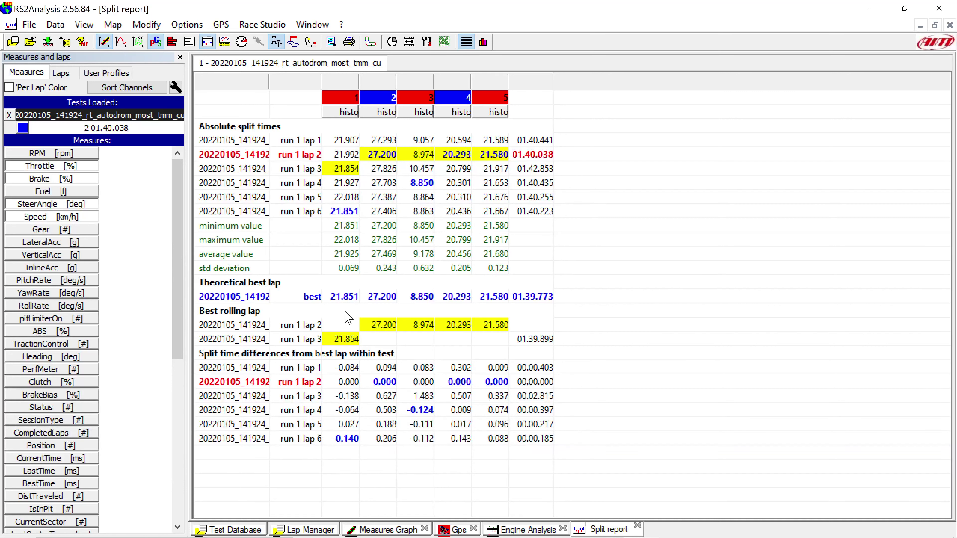
Load the 01.40.223 lap for comparison with the best lap in the measures graph and enable per-lap colours.
click(288, 533)
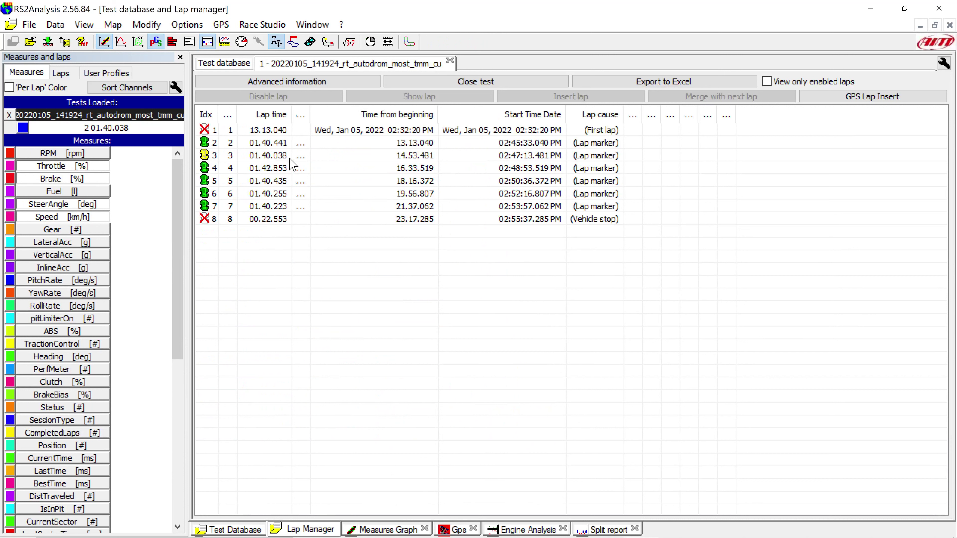
click(281, 208)
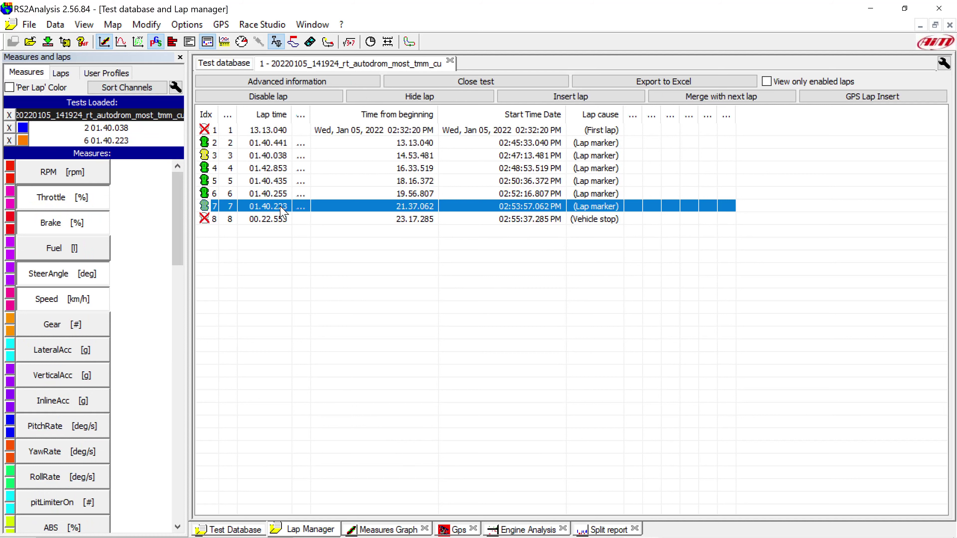
click(380, 530)
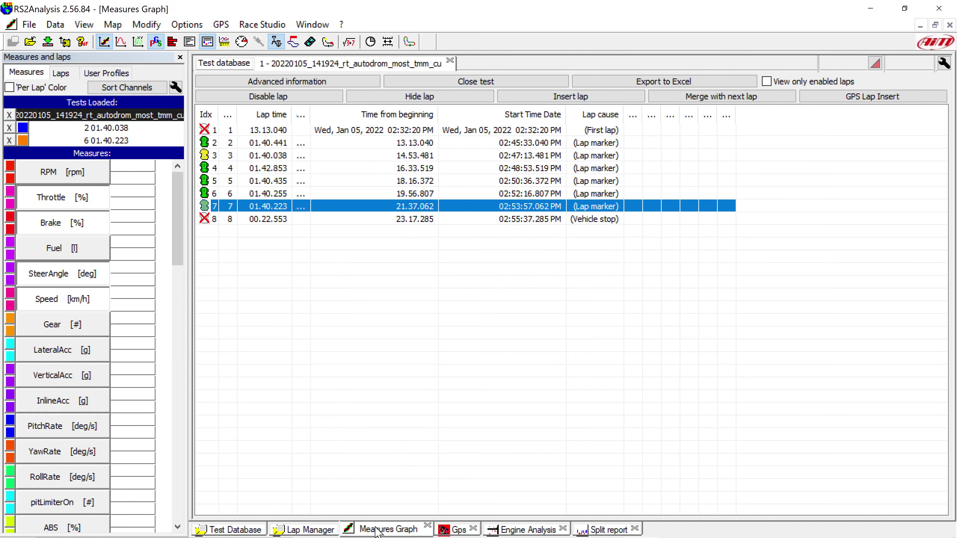
click(9, 87)
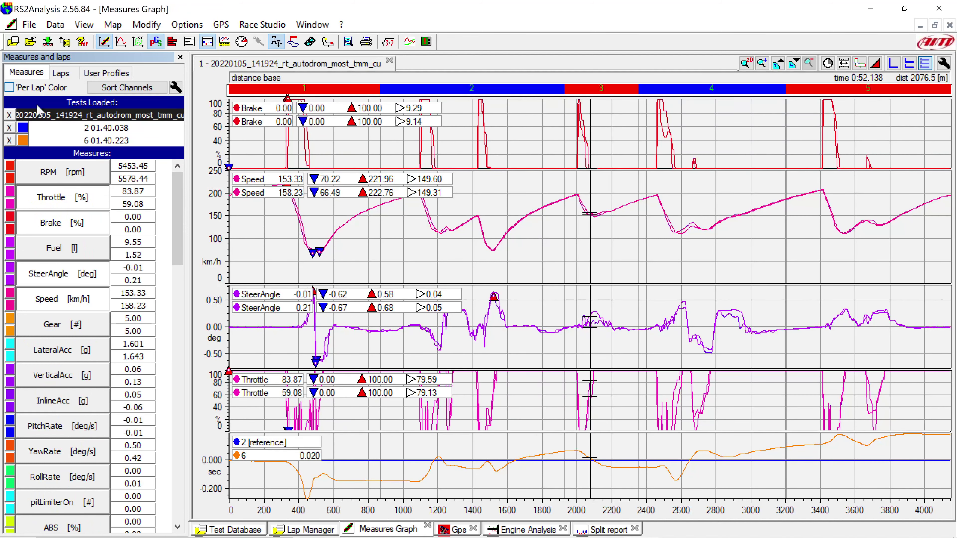
Compare both laps through the first braking zone and corner exit, placing the graph cursor at about 322, 684 and 387 m.
click(286, 238)
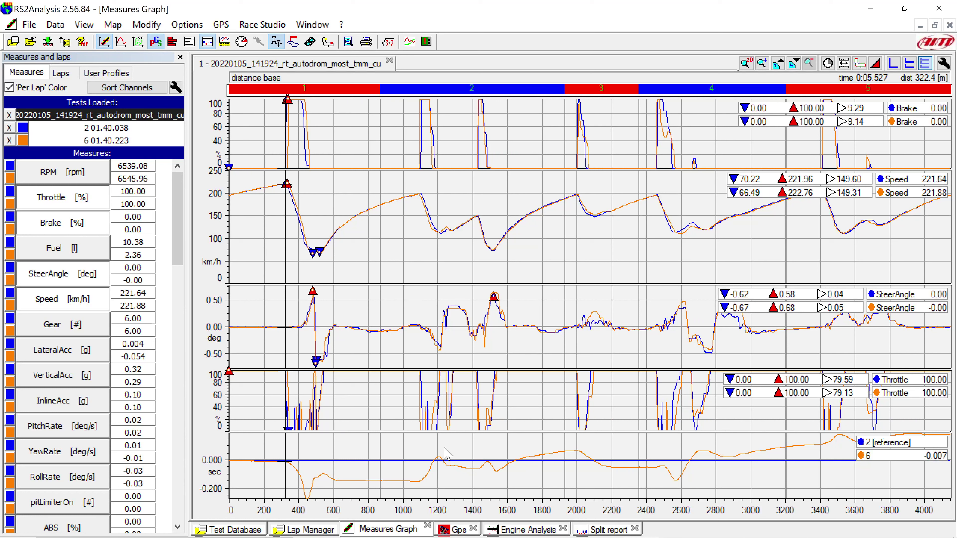
drag(377, 448, 350, 387)
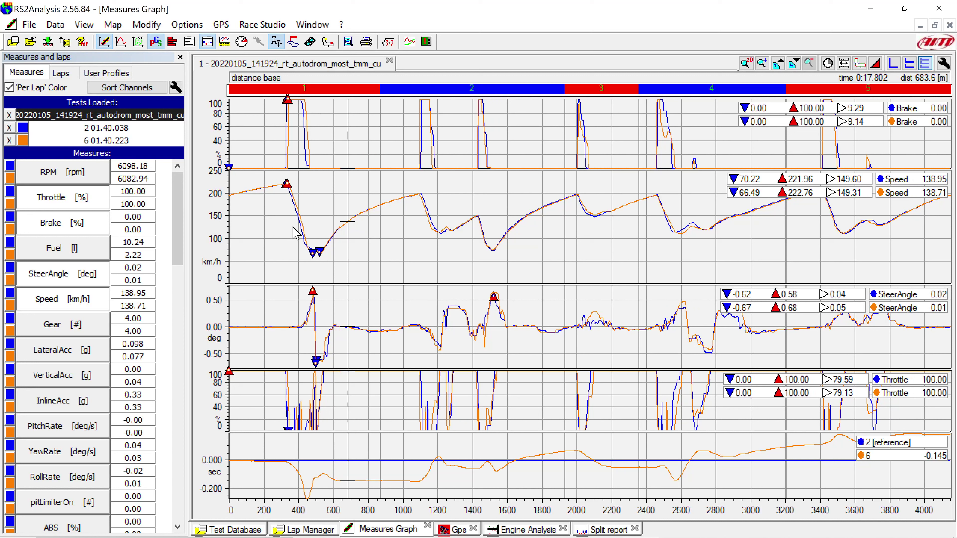
click(297, 213)
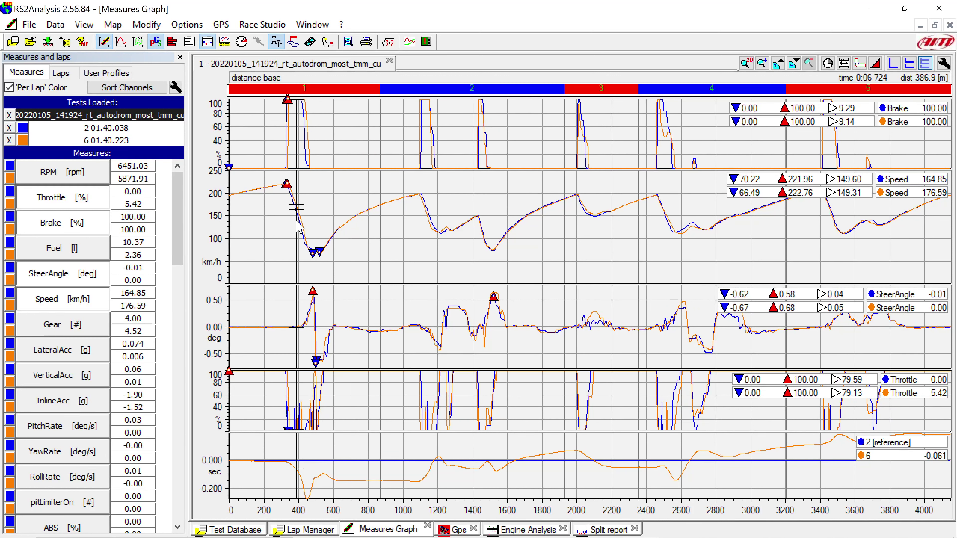
scroll(297, 222, up, 1)
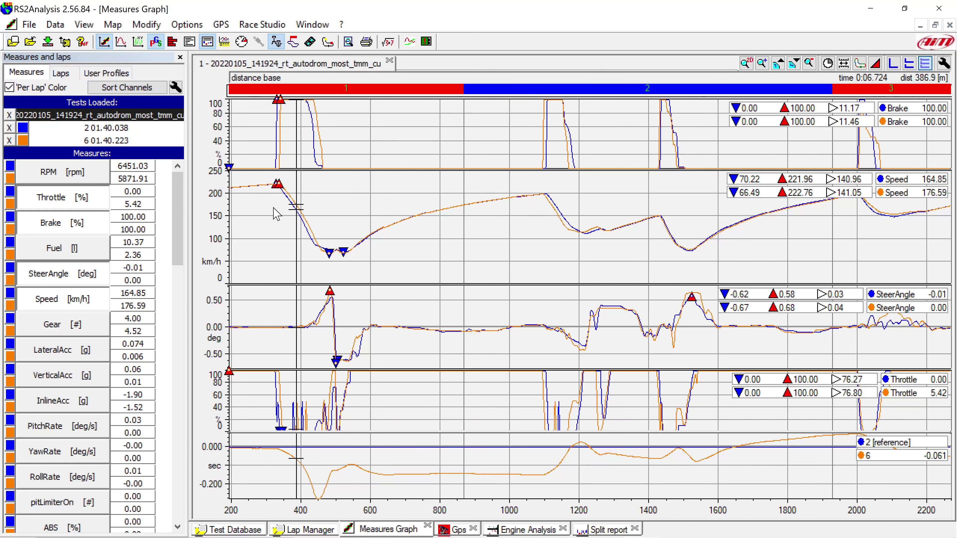
scroll(267, 217, down, 2)
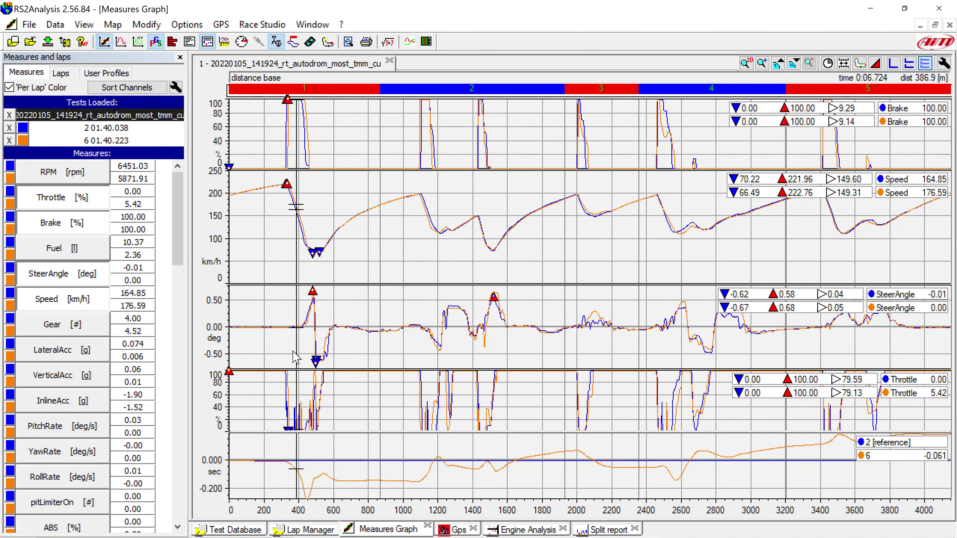
Return to the split report to check the two compared laps' sector times against the theoretical best lap.
click(294, 530)
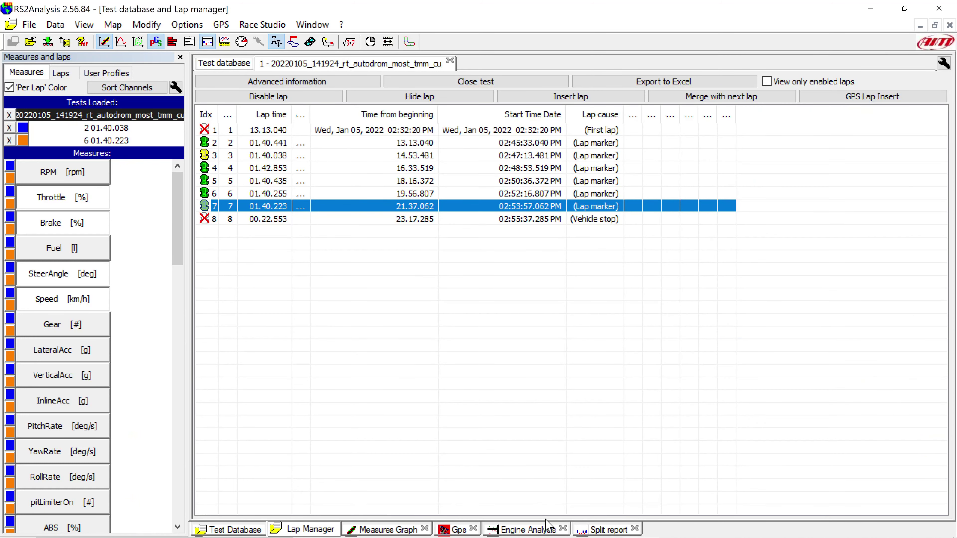
click(591, 531)
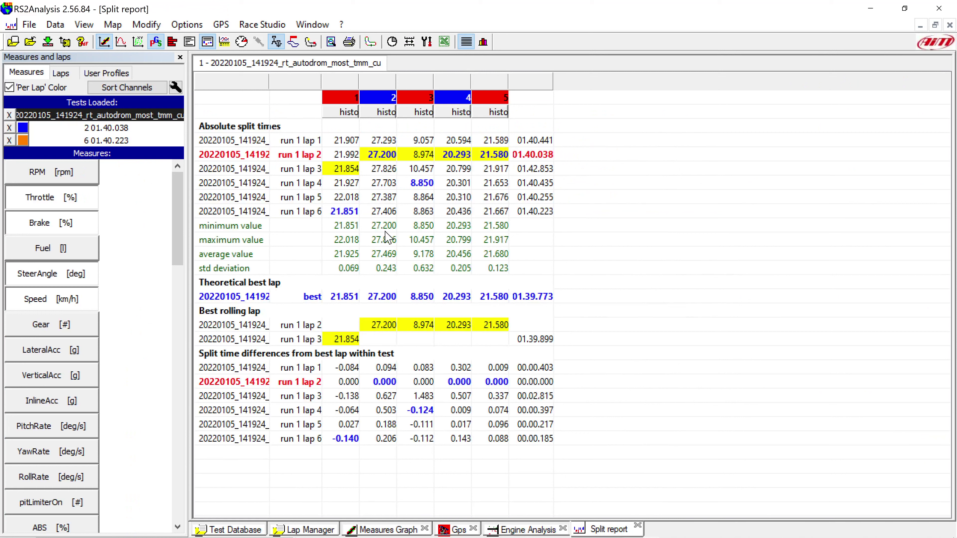